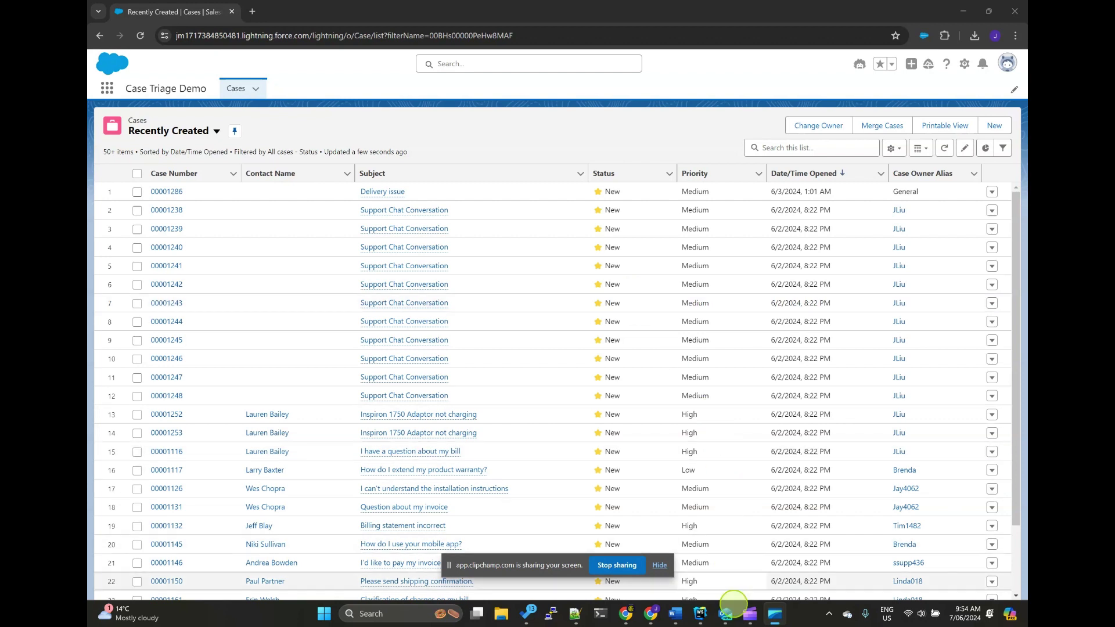
Send the 'Billing statement incorrect' Outlook draft to the Salesforce case address.
left_click(725, 614)
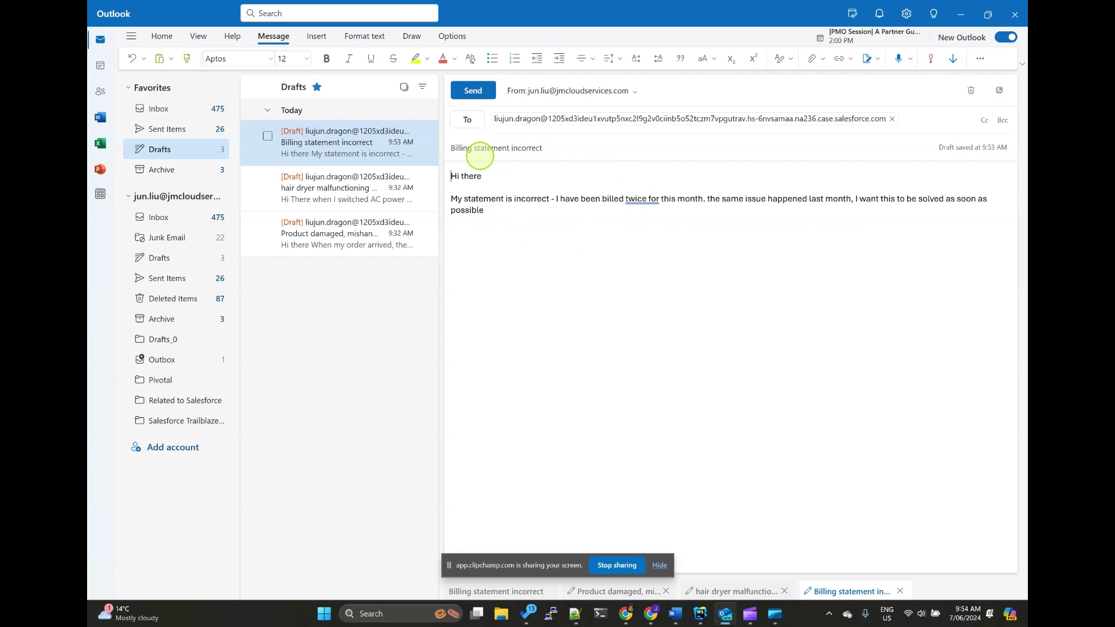
left_click(473, 92)
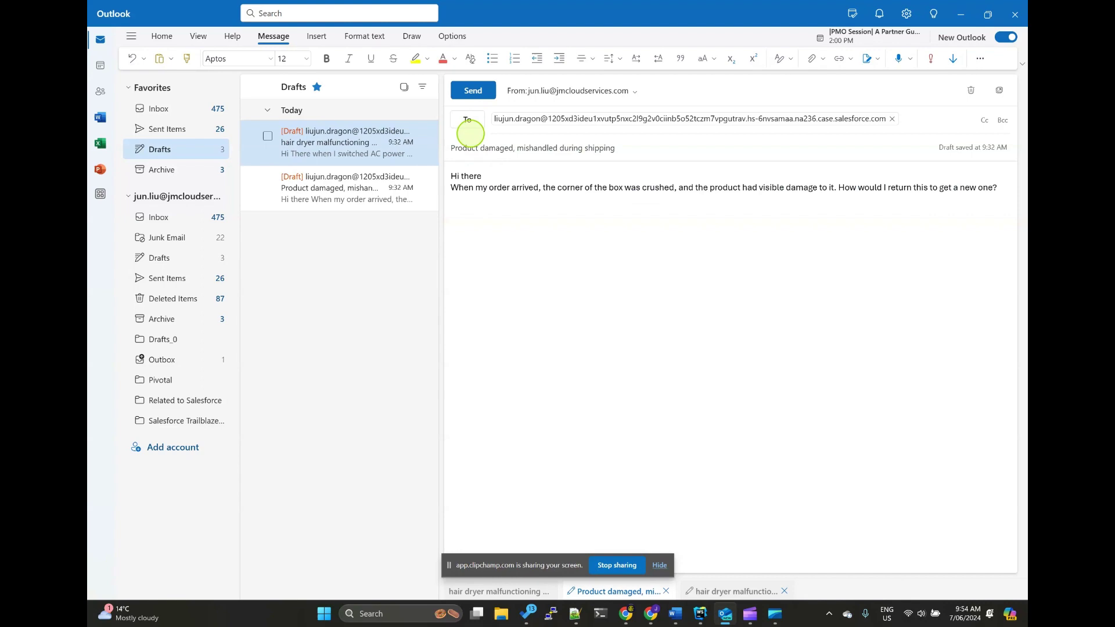
Refresh the Recently Created cases list until case 00001315, 'Billing statement incorrect', appears.
left_click(651, 614)
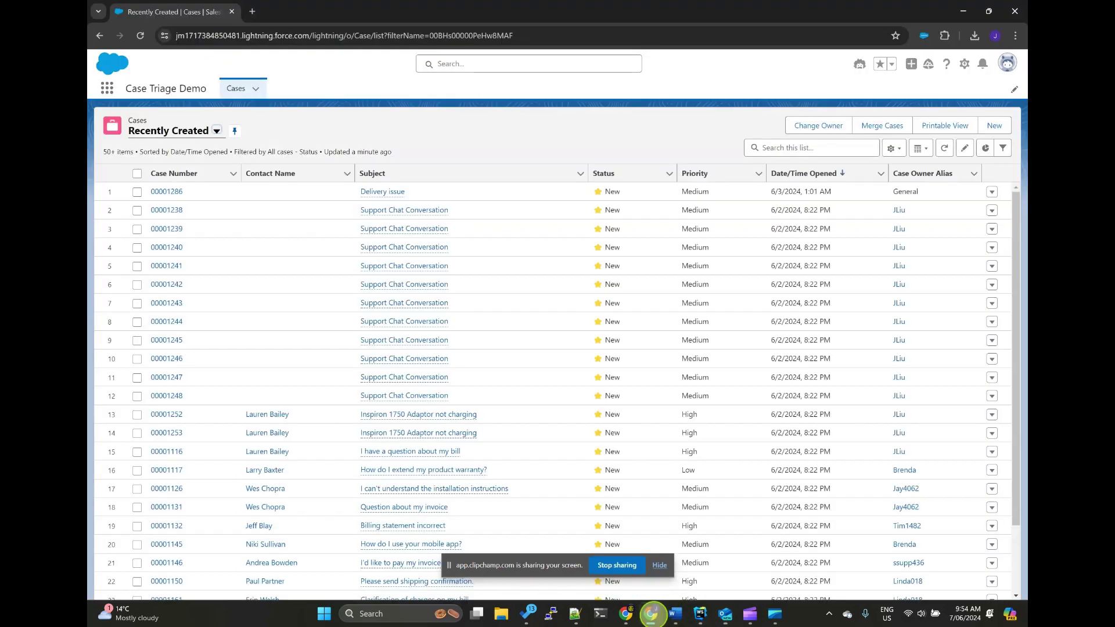
left_click(943, 147)
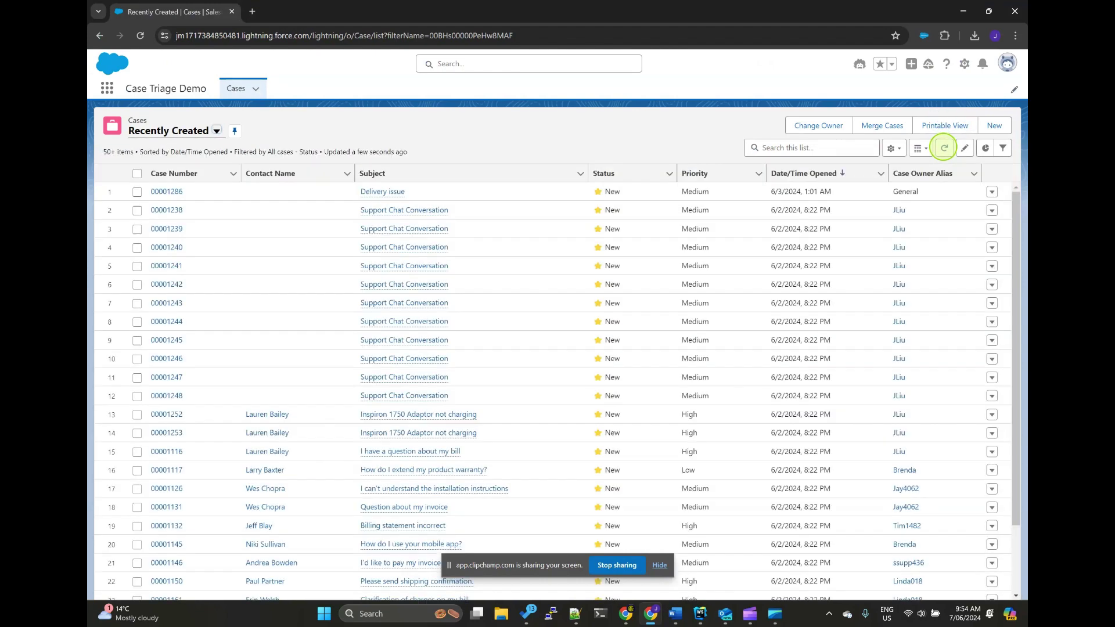
left_click(944, 148)
left_click(943, 147)
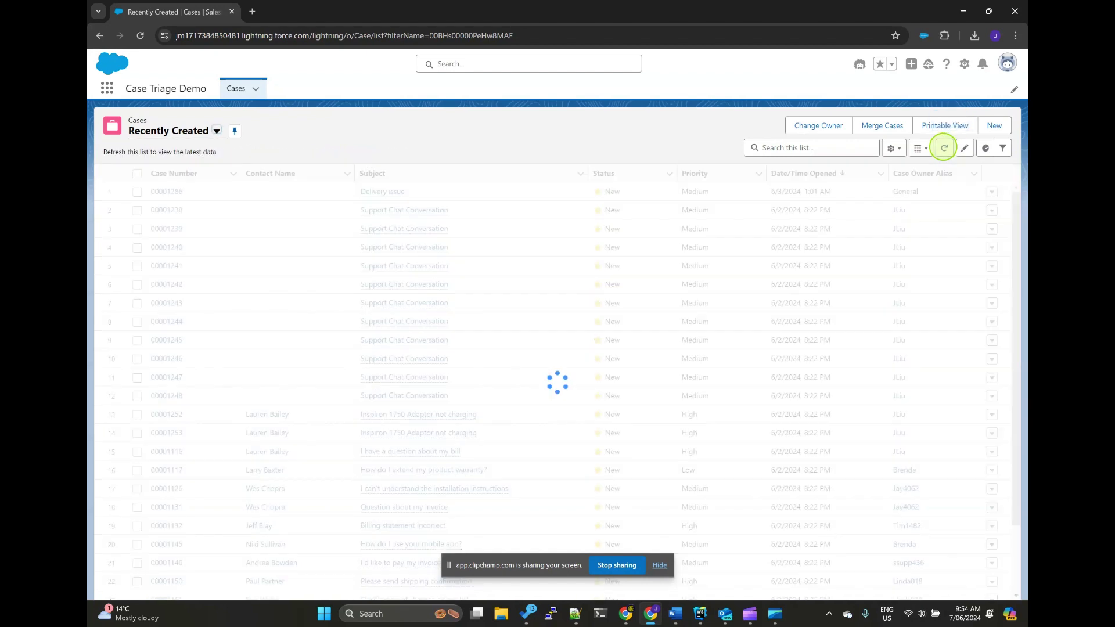
left_click(943, 147)
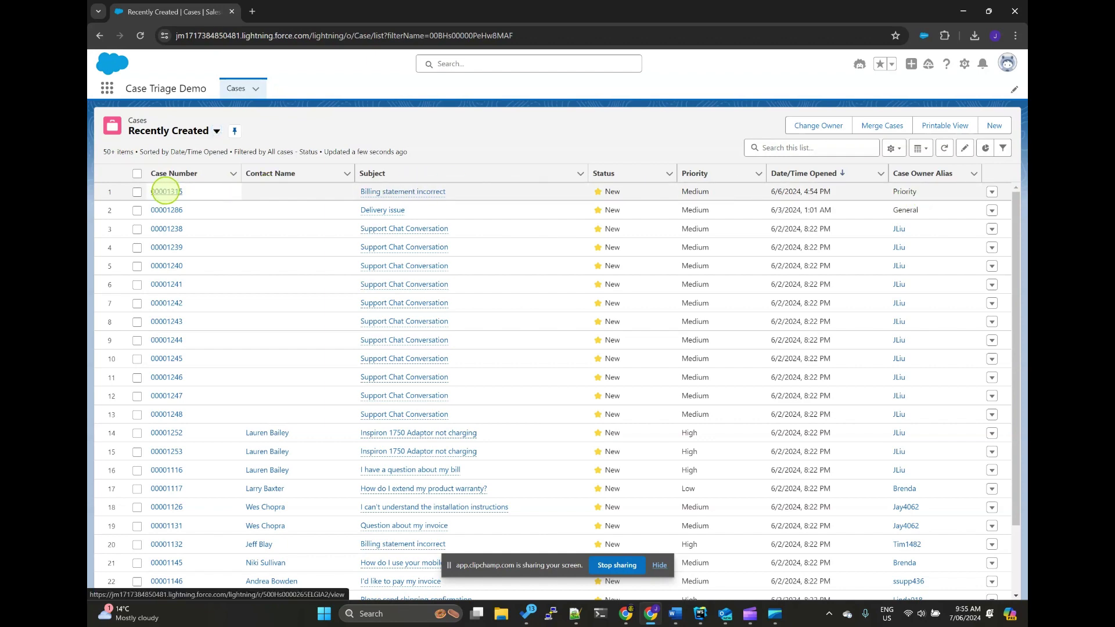
Open case 00001315 and review its AI Triage: Priority, Urgent tone, Negative sentiment, repeating issue.
left_click(165, 191)
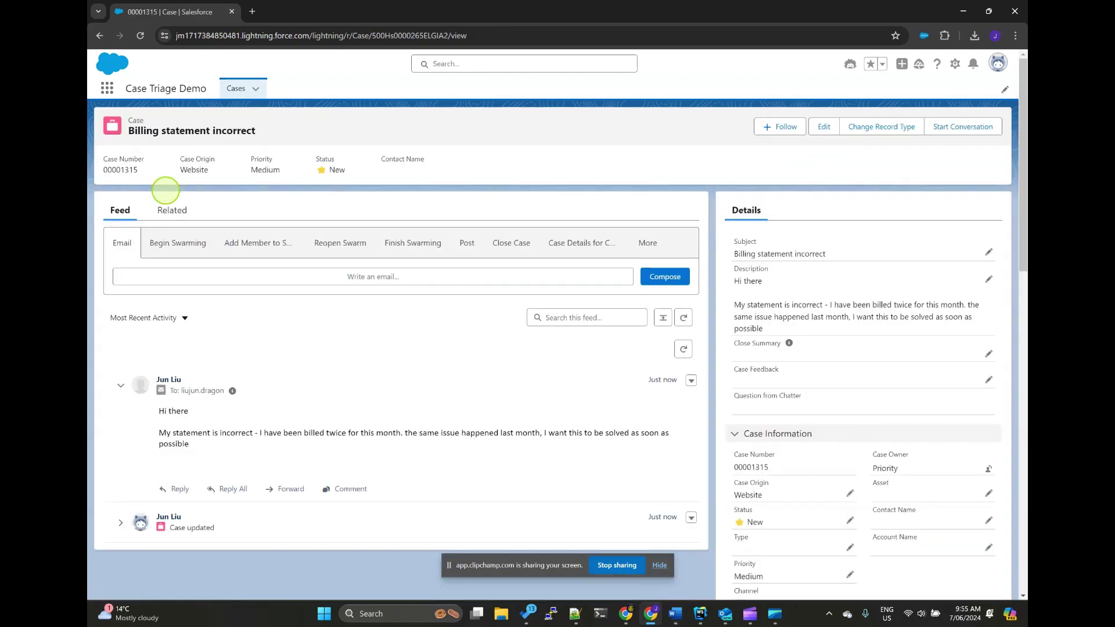
scroll(839, 418, "down", 4)
scroll(842, 415, "down", 3)
scroll(836, 348, "down", 2)
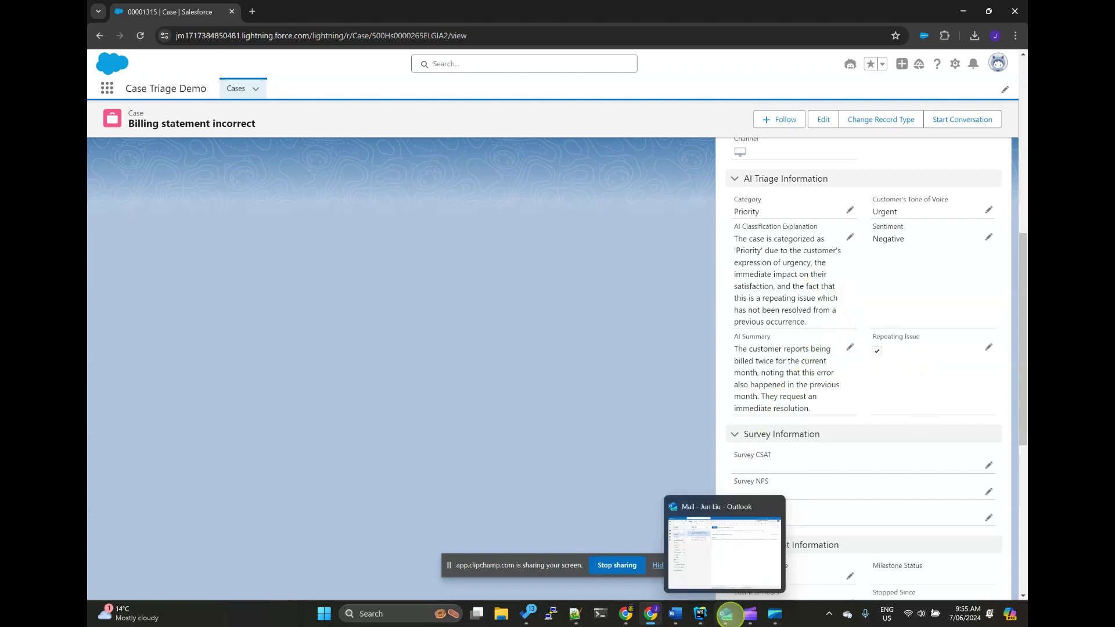
Send the 'Product damaged, mishandled during shipping' Outlook draft and return to Salesforce.
left_click(725, 614)
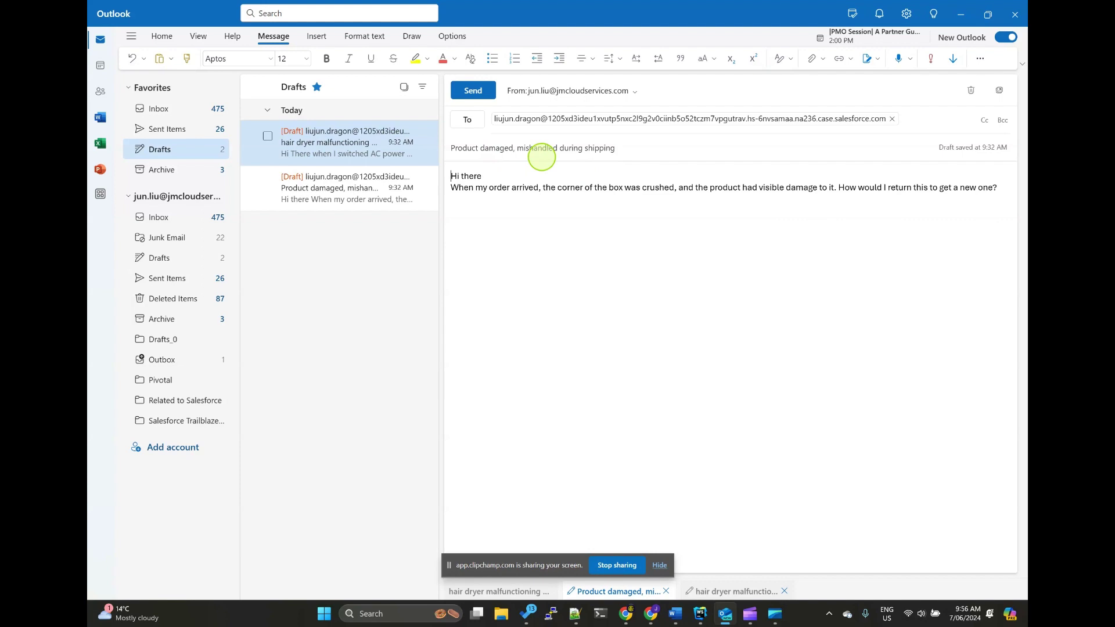
left_click(468, 91)
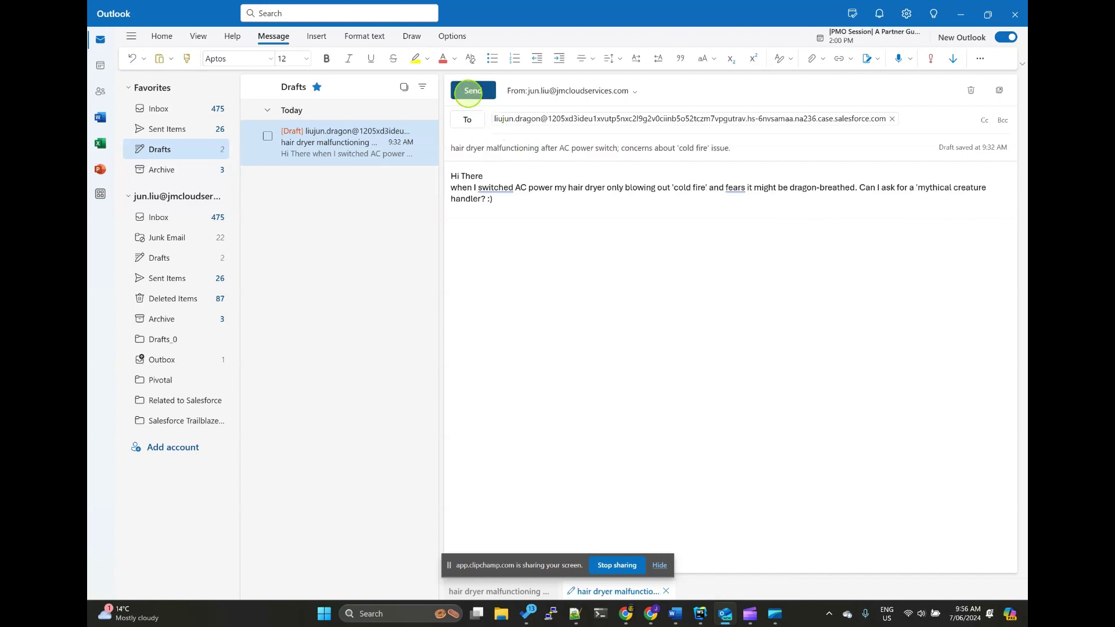
left_click(652, 613)
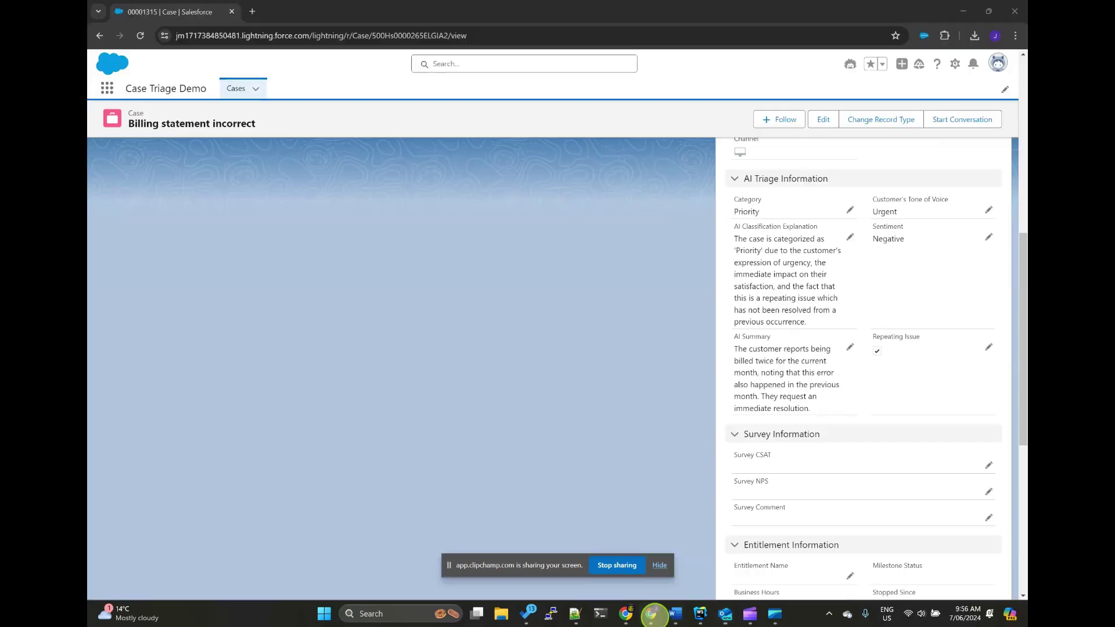
Refresh the Recently Created cases list until case 00001316, owned by Customer Service, appears.
left_click(235, 88)
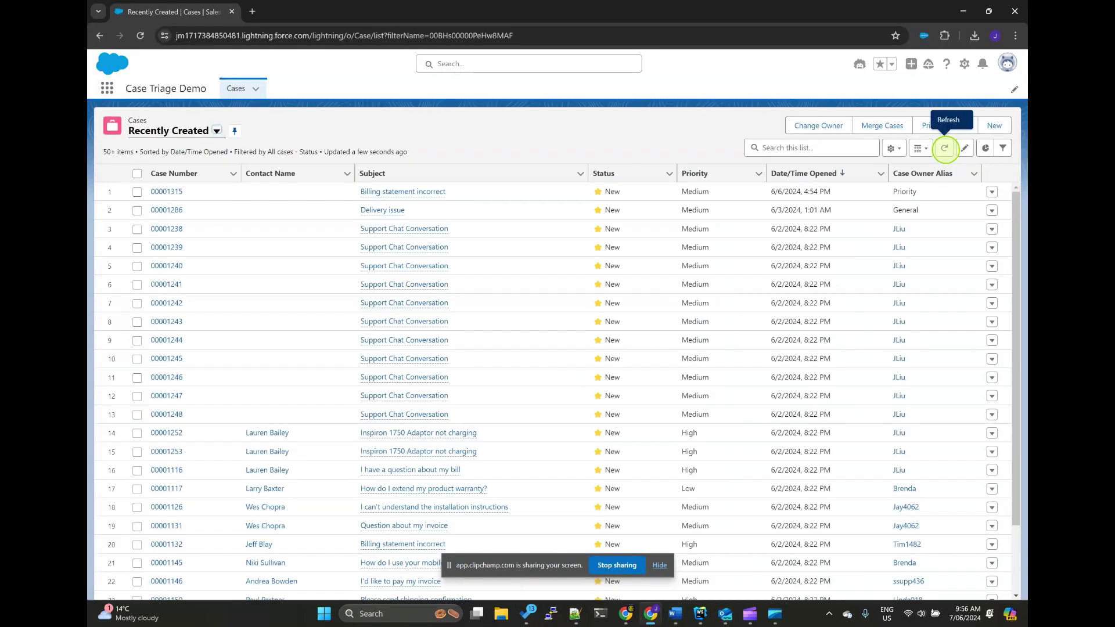
left_click(943, 149)
left_click(944, 148)
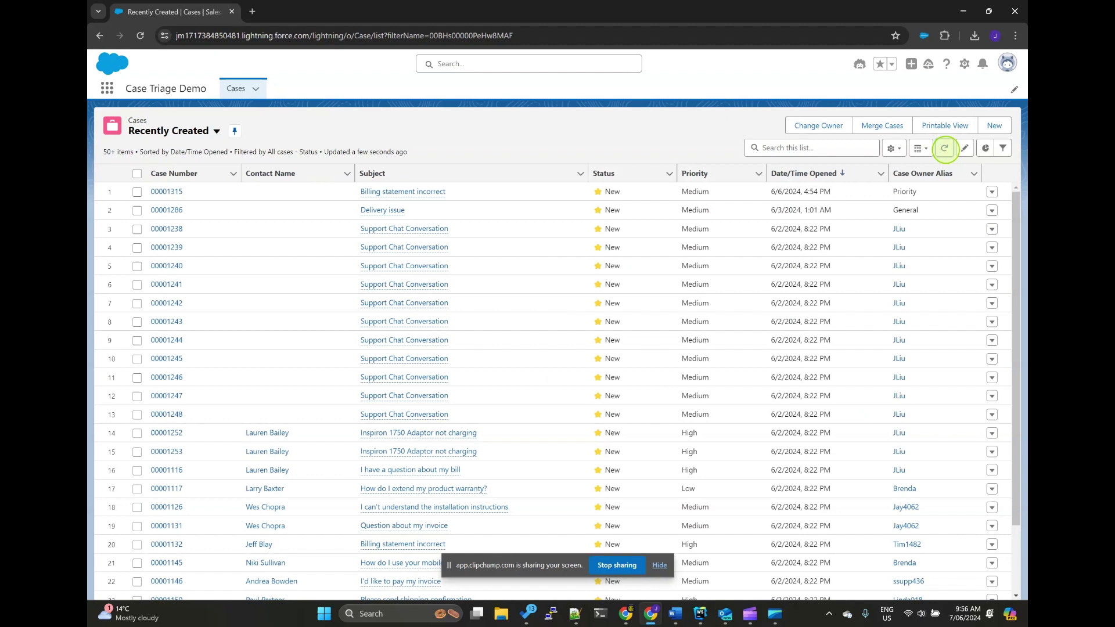
left_click(944, 149)
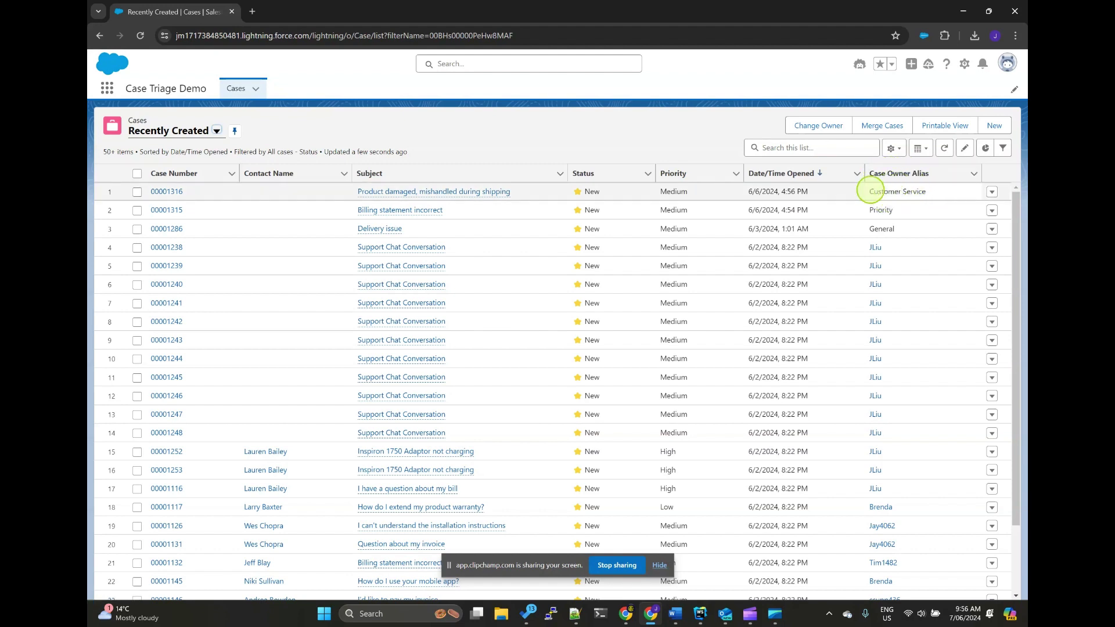
Open case 00001316 and review its AI Triage: Customer Service, Concerned tone, Negative sentiment.
left_click(174, 191)
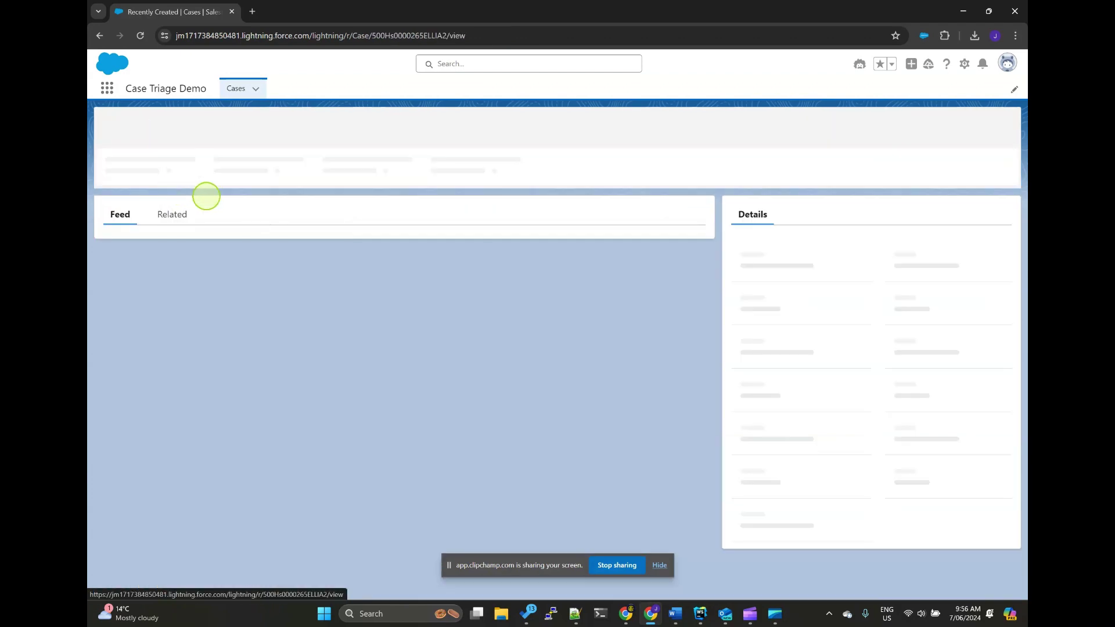
scroll(892, 341, "down", 5)
scroll(893, 340, "down", 3)
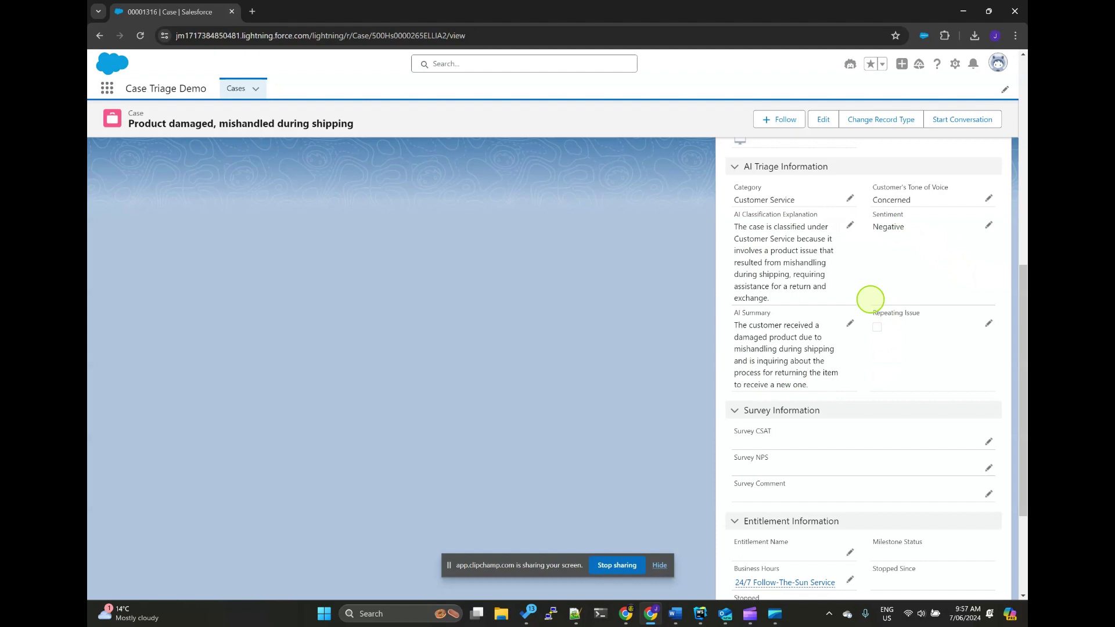
Send the hair dryer malfunctioning Outlook draft, emptying the Drafts folder.
left_click(725, 614)
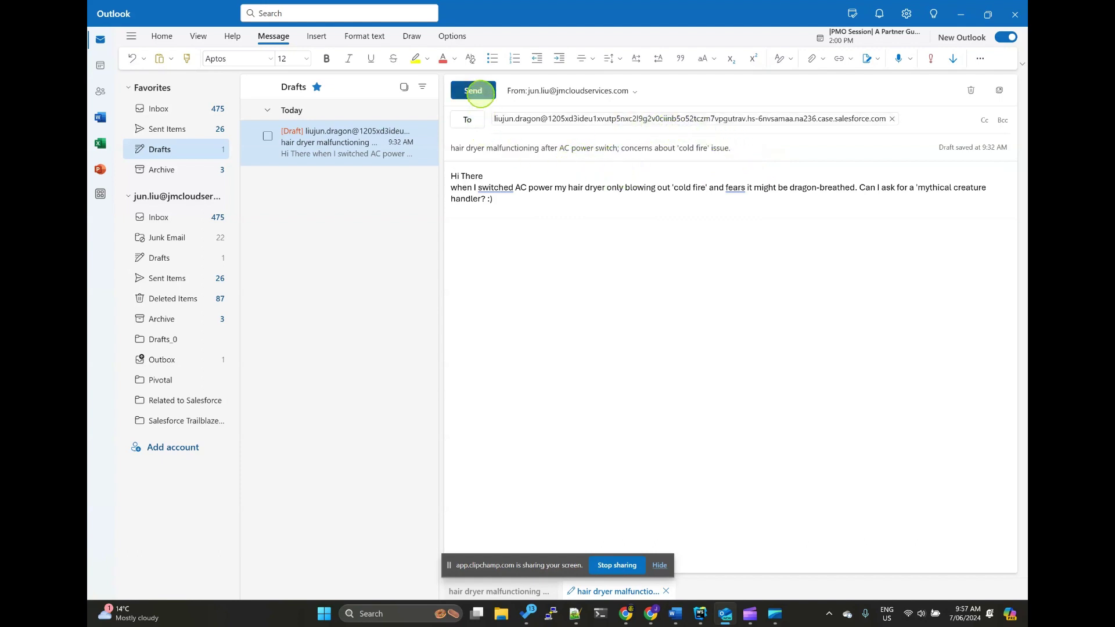
left_click(476, 92)
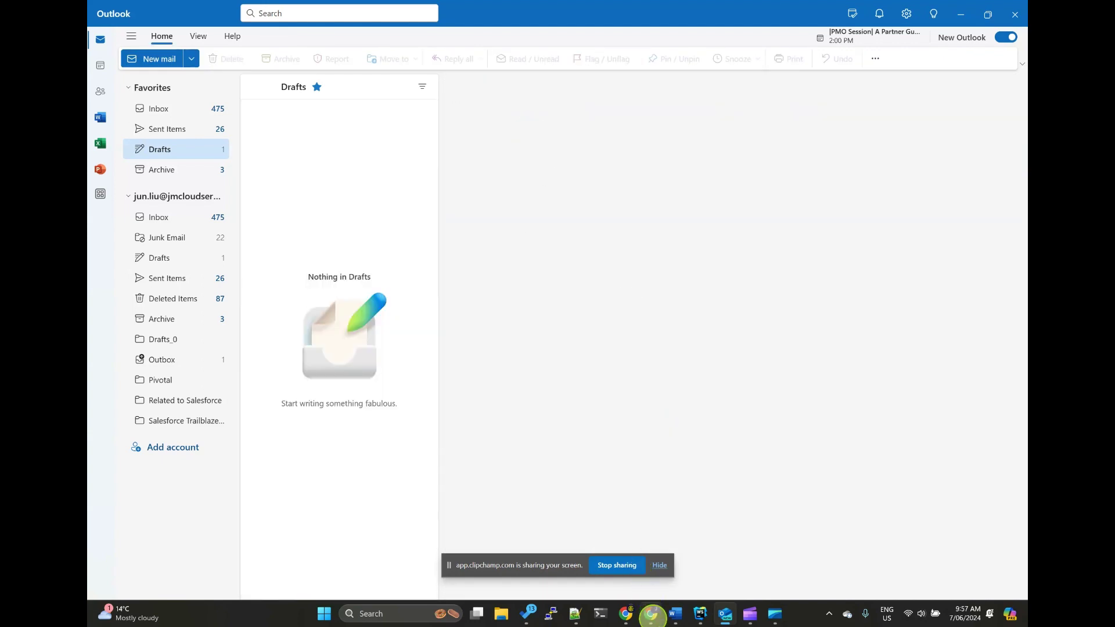
Refresh the Recently Created cases list until hair dryer case 00001317, owned by Technical Support, appears.
left_click(651, 613)
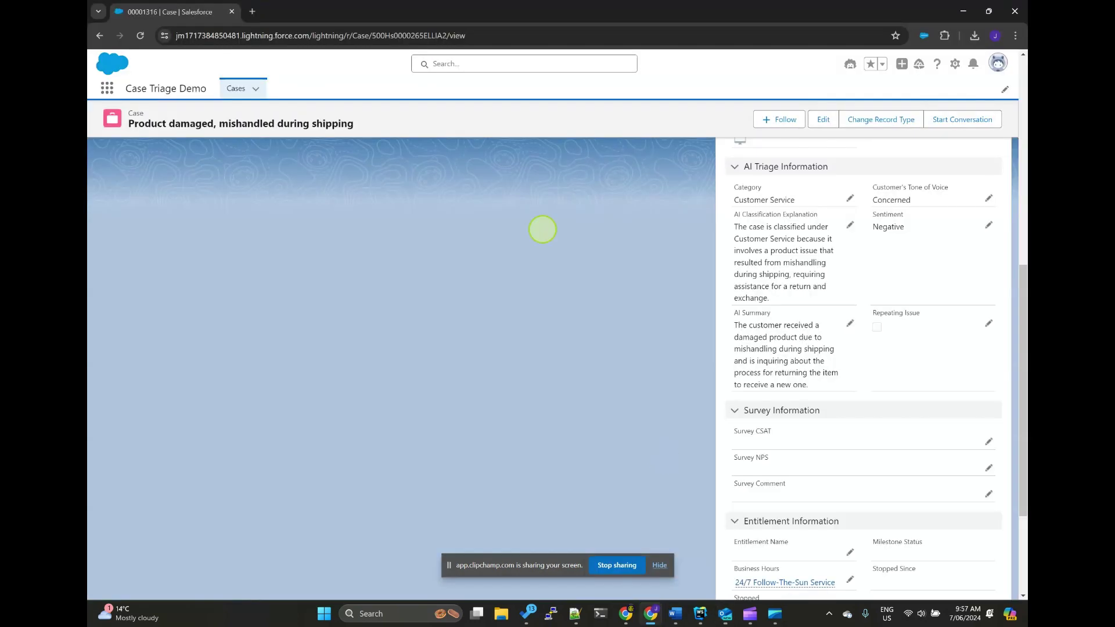
left_click(236, 89)
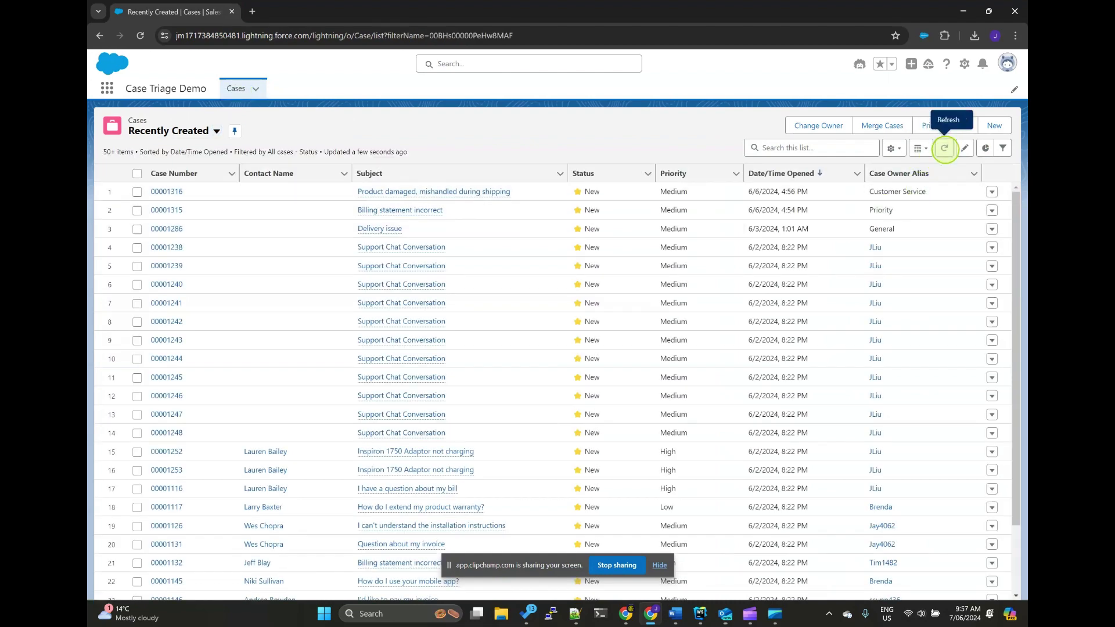
left_click(943, 149)
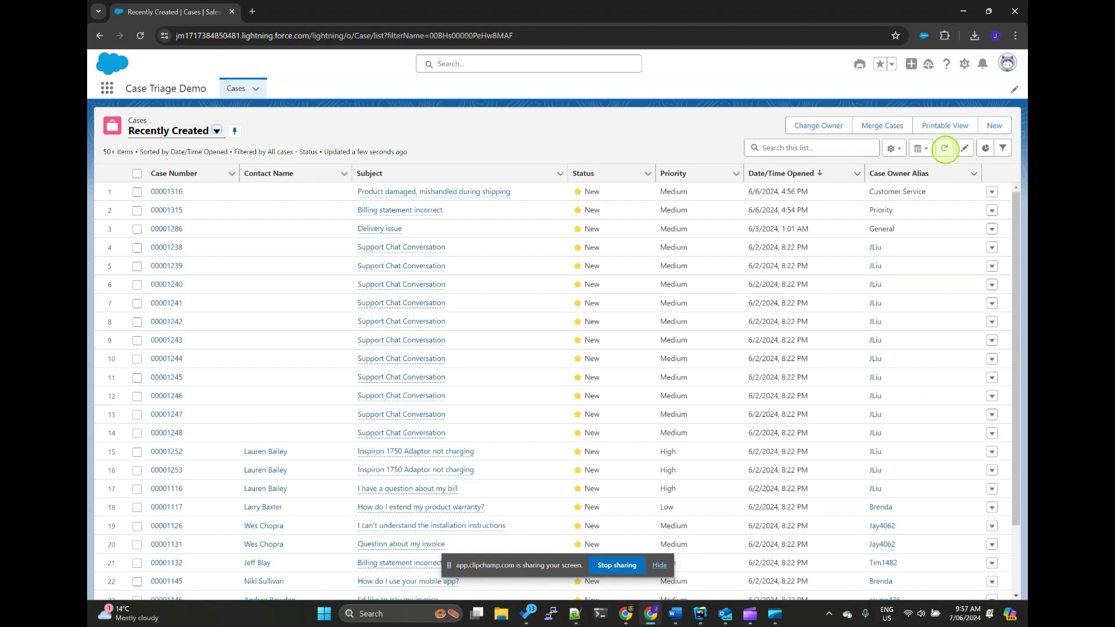
left_click(944, 149)
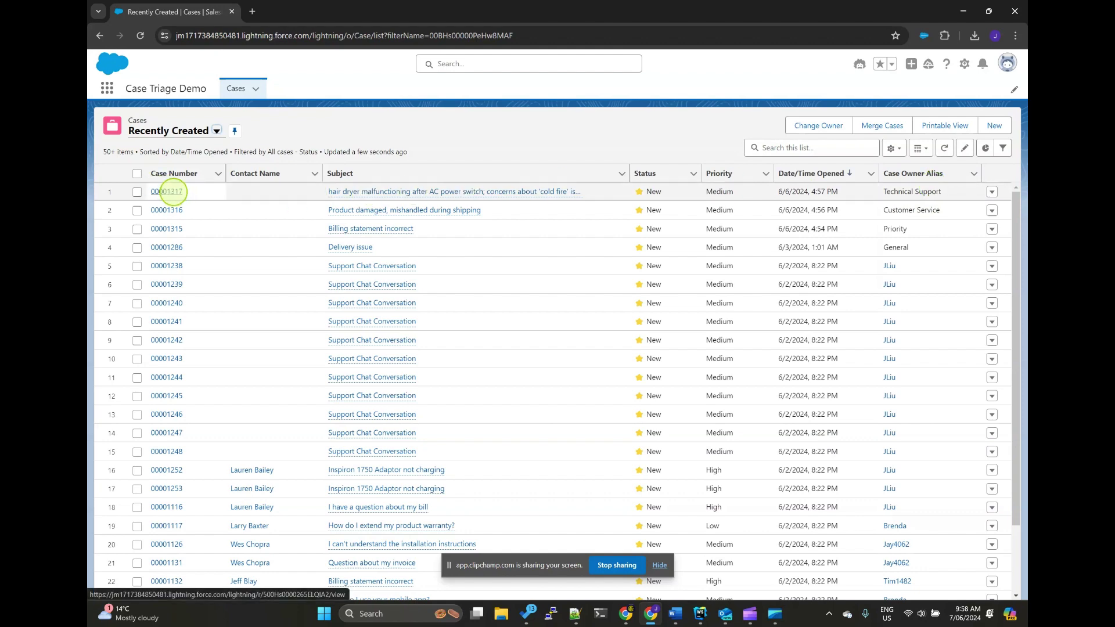
Open case 00001317 and review its AI Triage: Technical Support, Playful tone, Neutral sentiment.
left_click(168, 191)
scroll(882, 255, "down", 3)
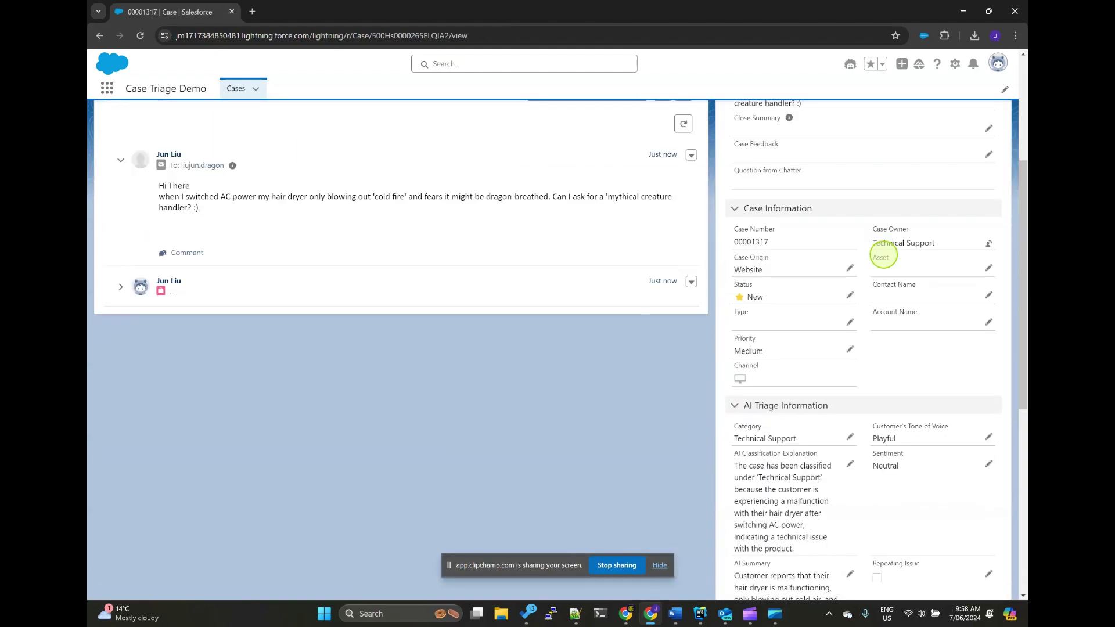
scroll(883, 256, "down", 4)
scroll(881, 253, "up", 2)
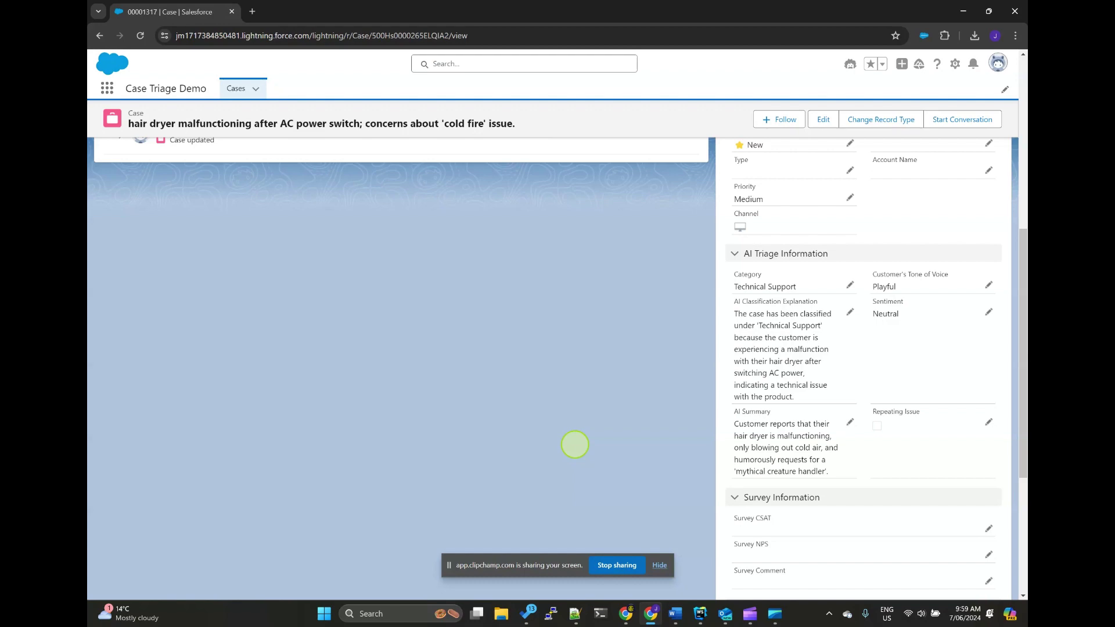
left_click(236, 88)
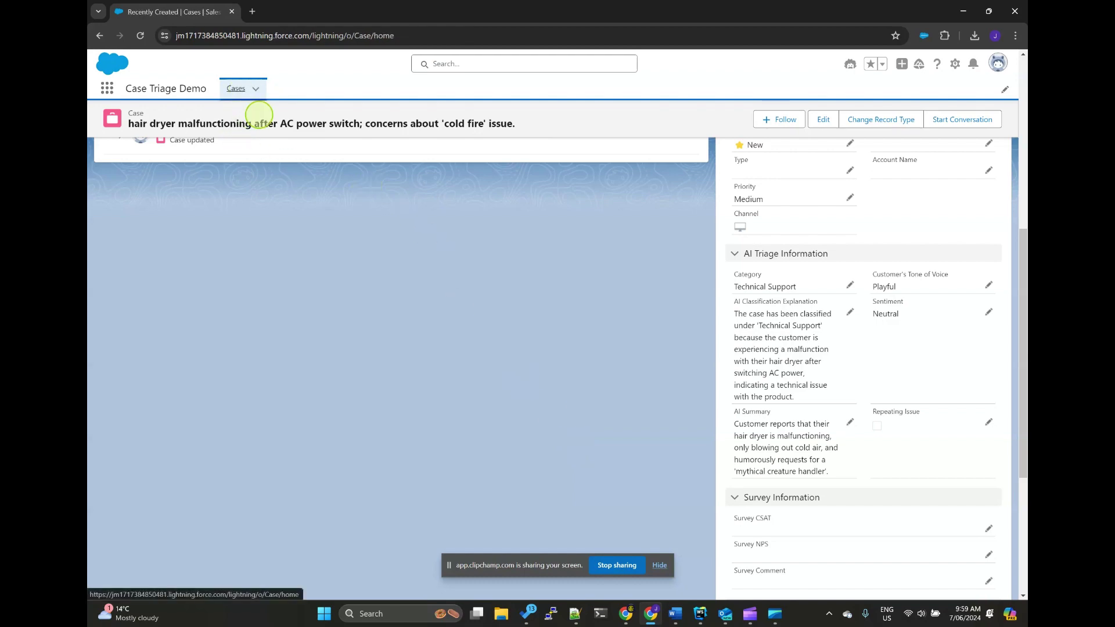